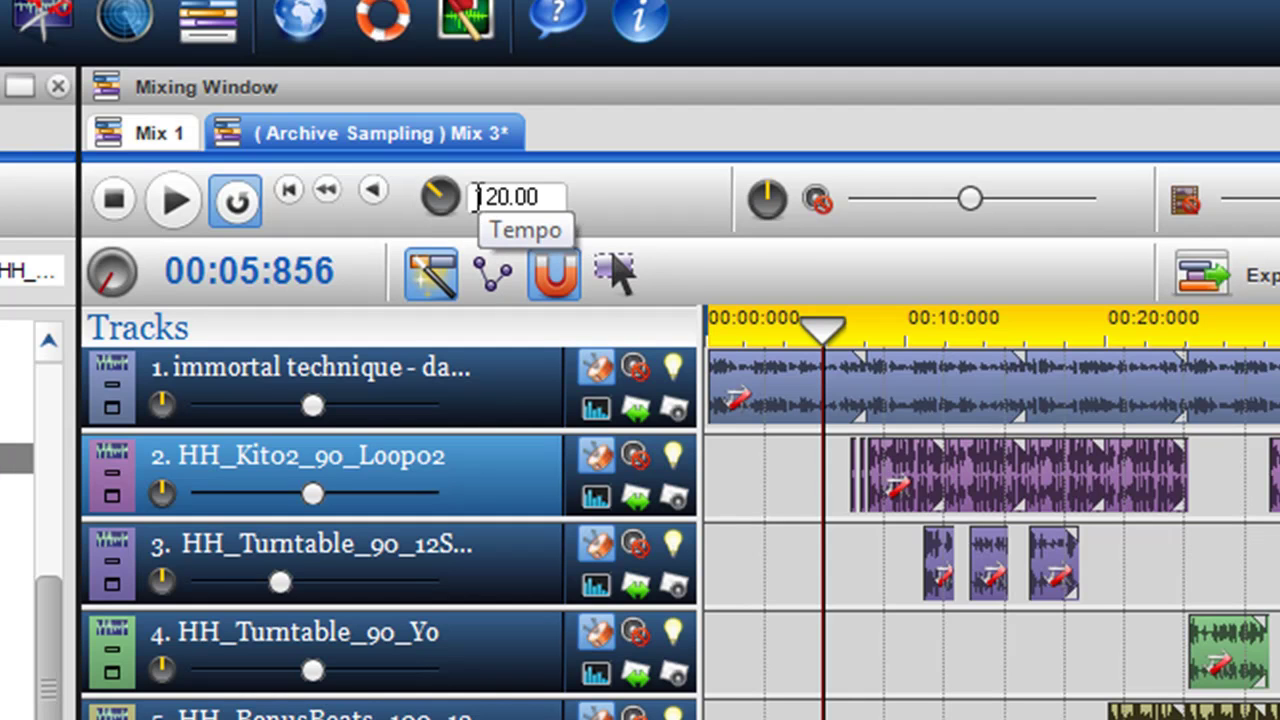
Try the global tempo field, then play the mix at 120 BPM and stop at 00:12:378.
left_click_drag(478, 196, 564, 198)
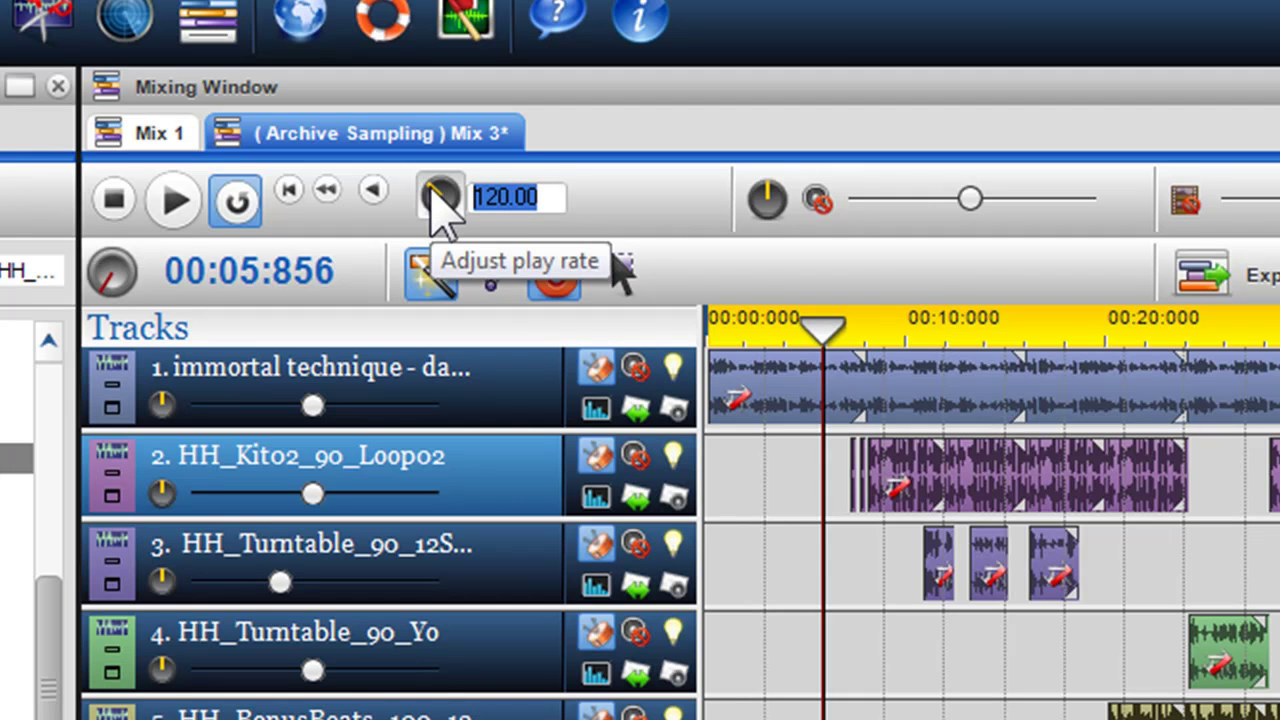
left_click_drag(443, 213, 413, 233)
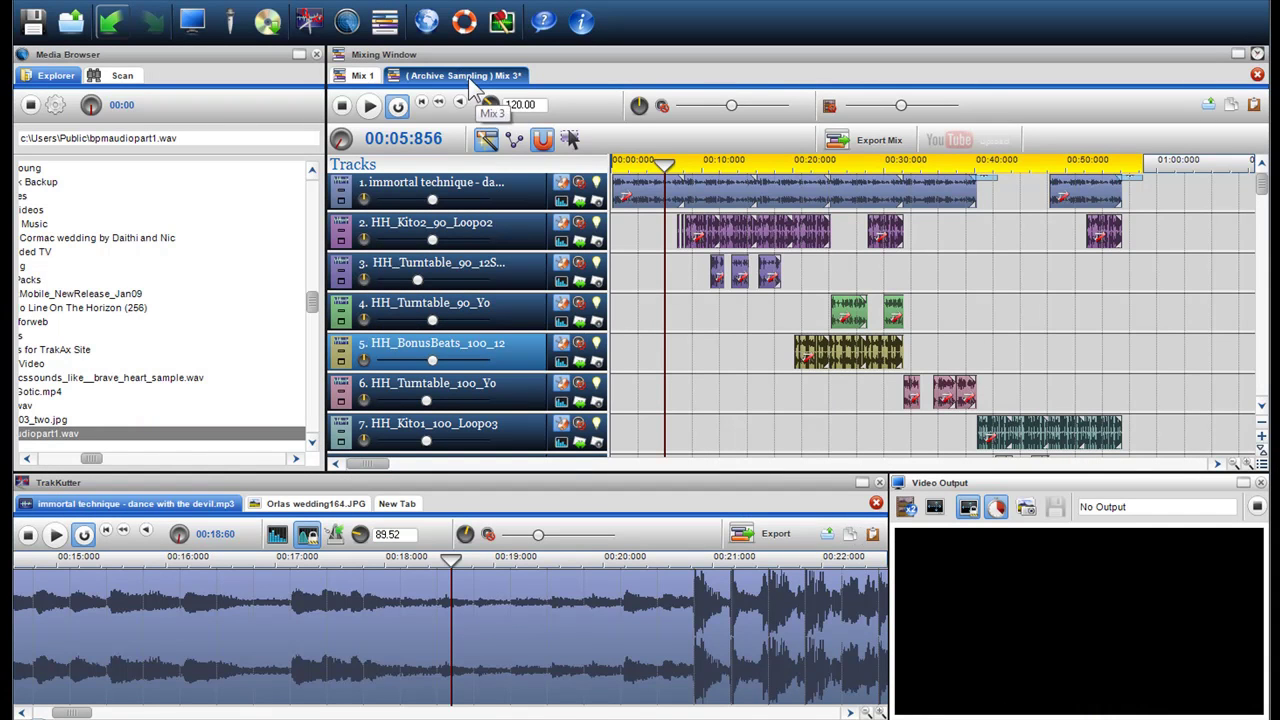
left_click(370, 106)
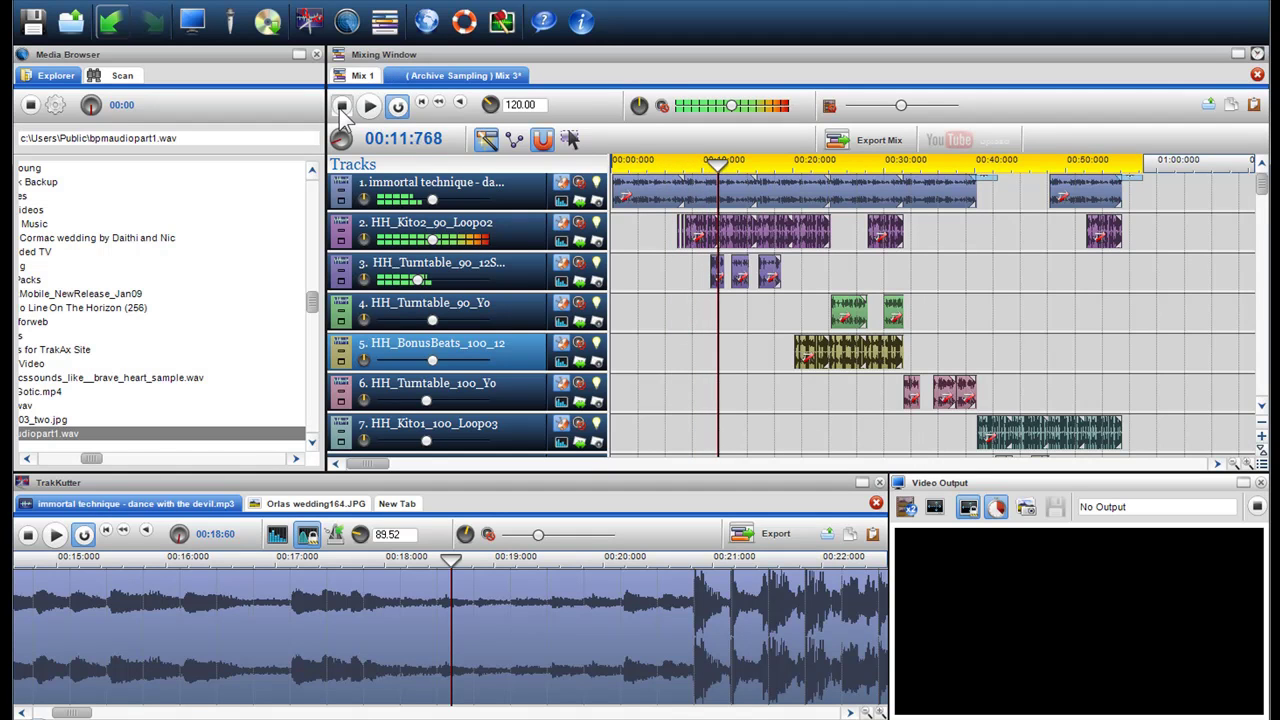
left_click(342, 106)
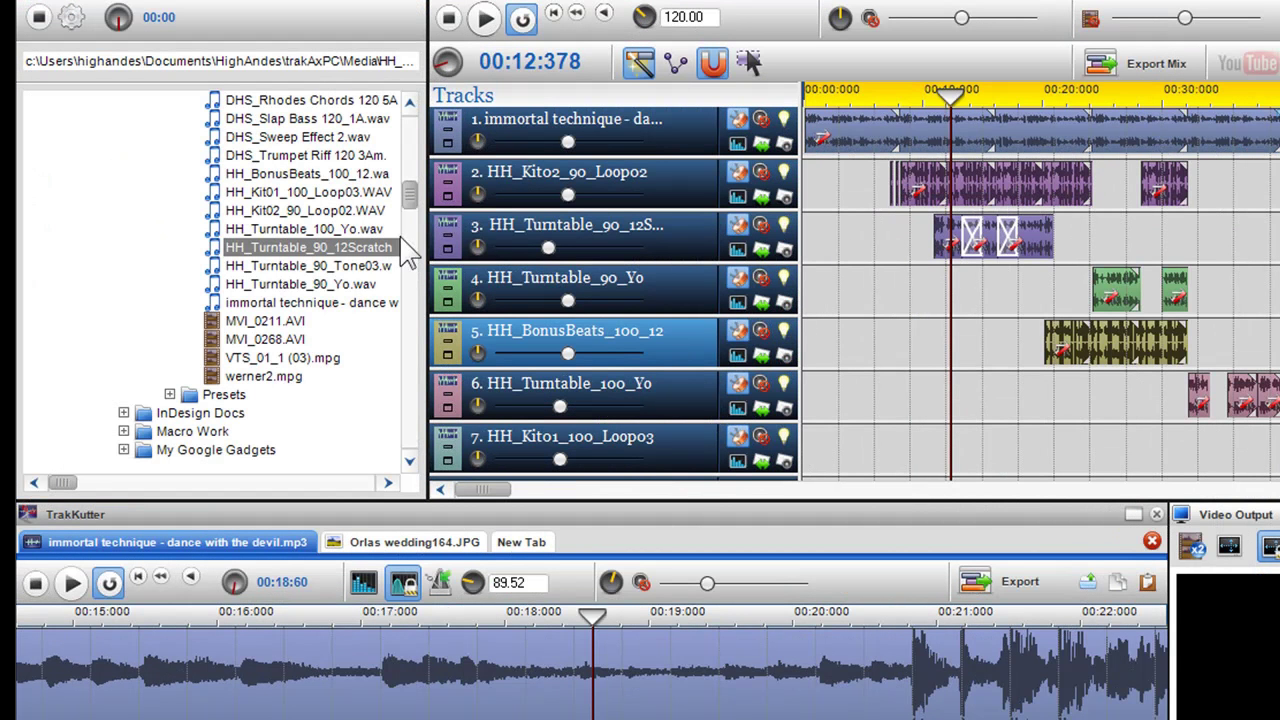
View HH_Turntable_90_12Scratch01.wav's properties, showing an Acidized loop at 89.984 BPM.
right_click(334, 250)
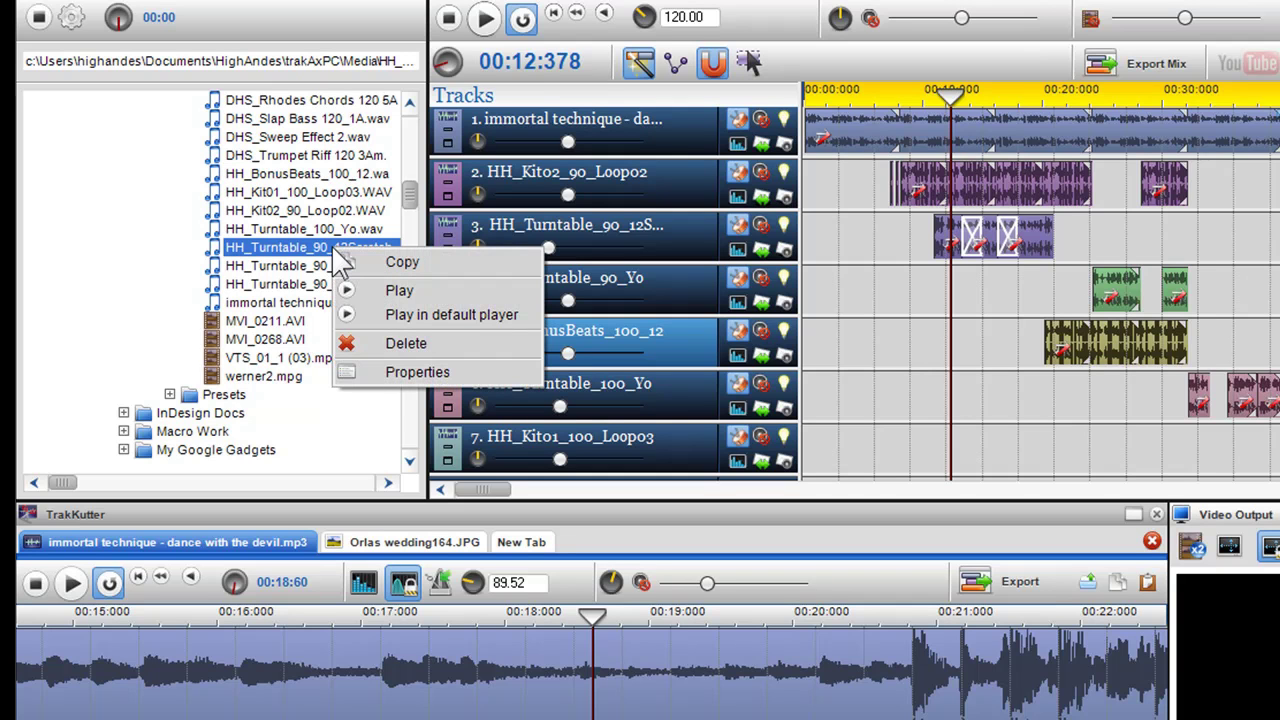
left_click(383, 375)
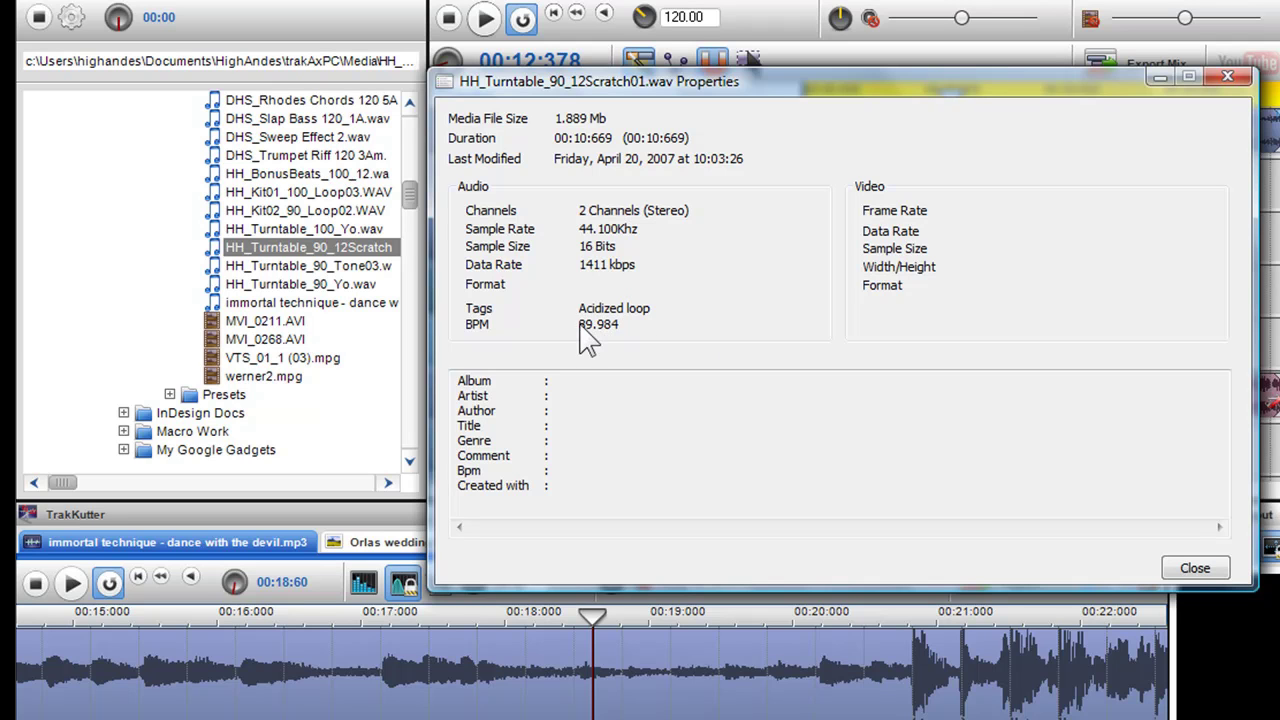
For HH_BonusBeats_100_12, try doubled and halved BPM, then settle on the detected 99.951.
left_click(1199, 571)
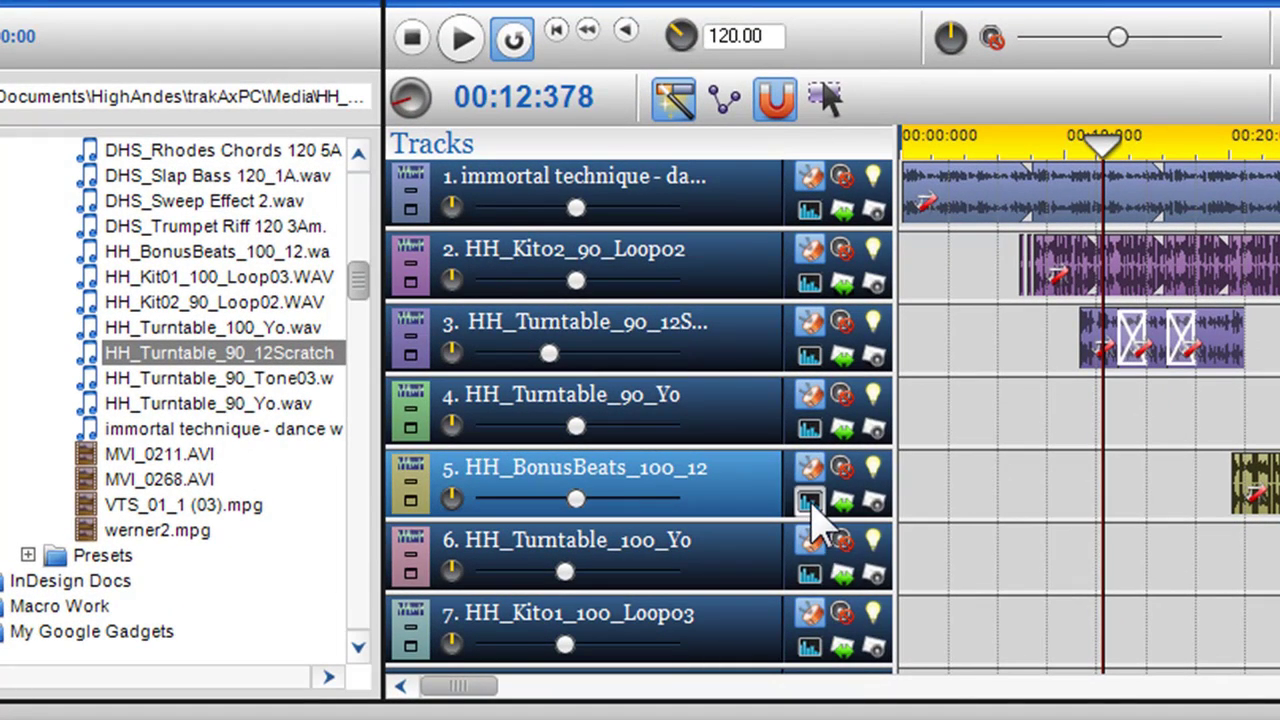
left_click(812, 503)
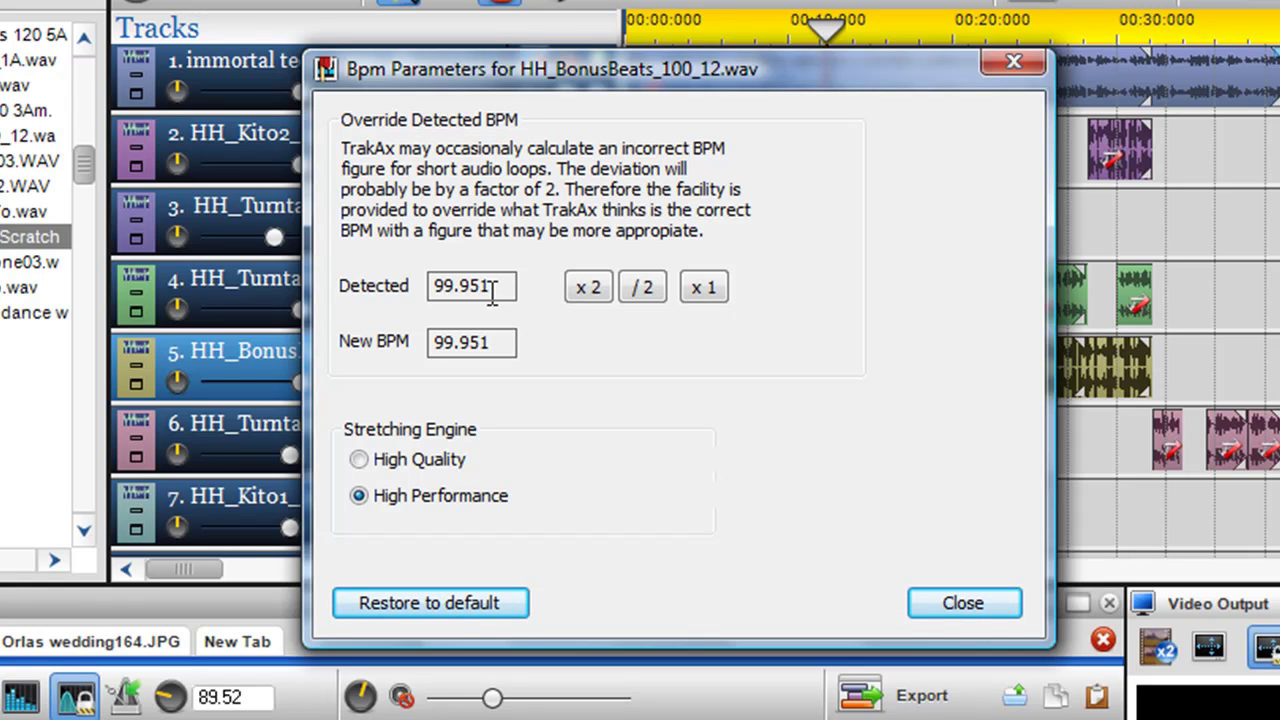
left_click(594, 296)
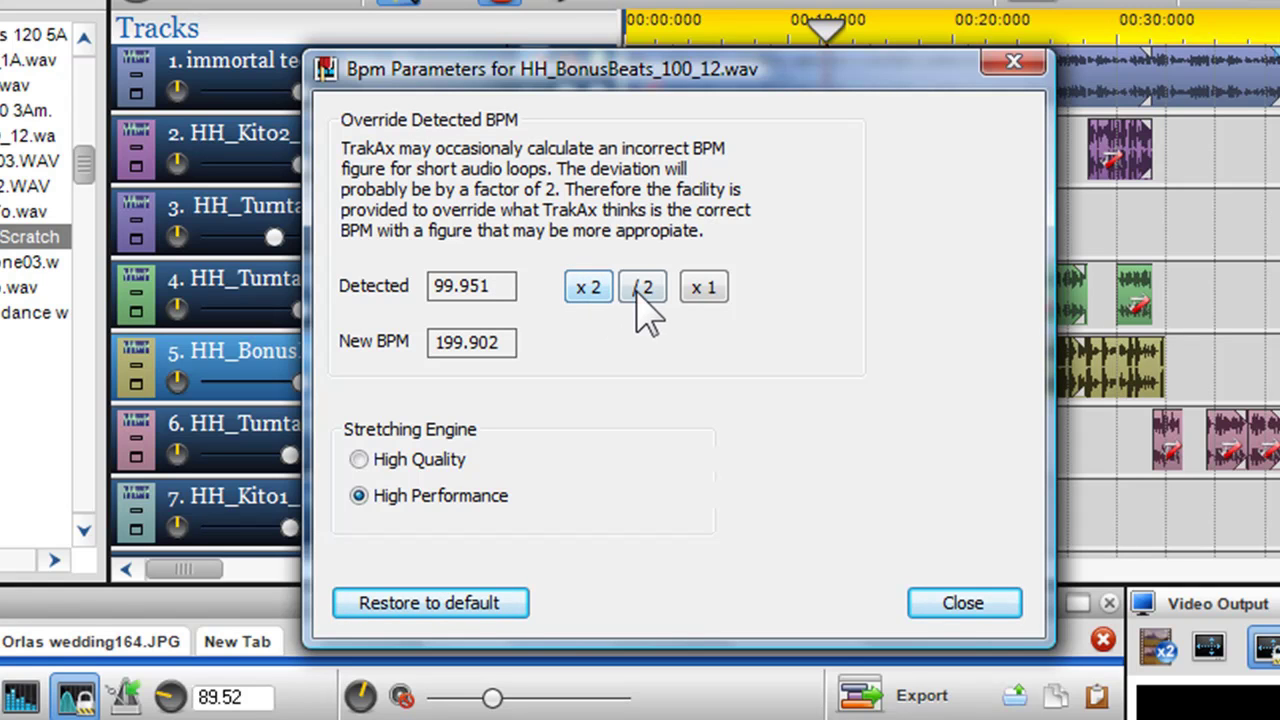
left_click(640, 298)
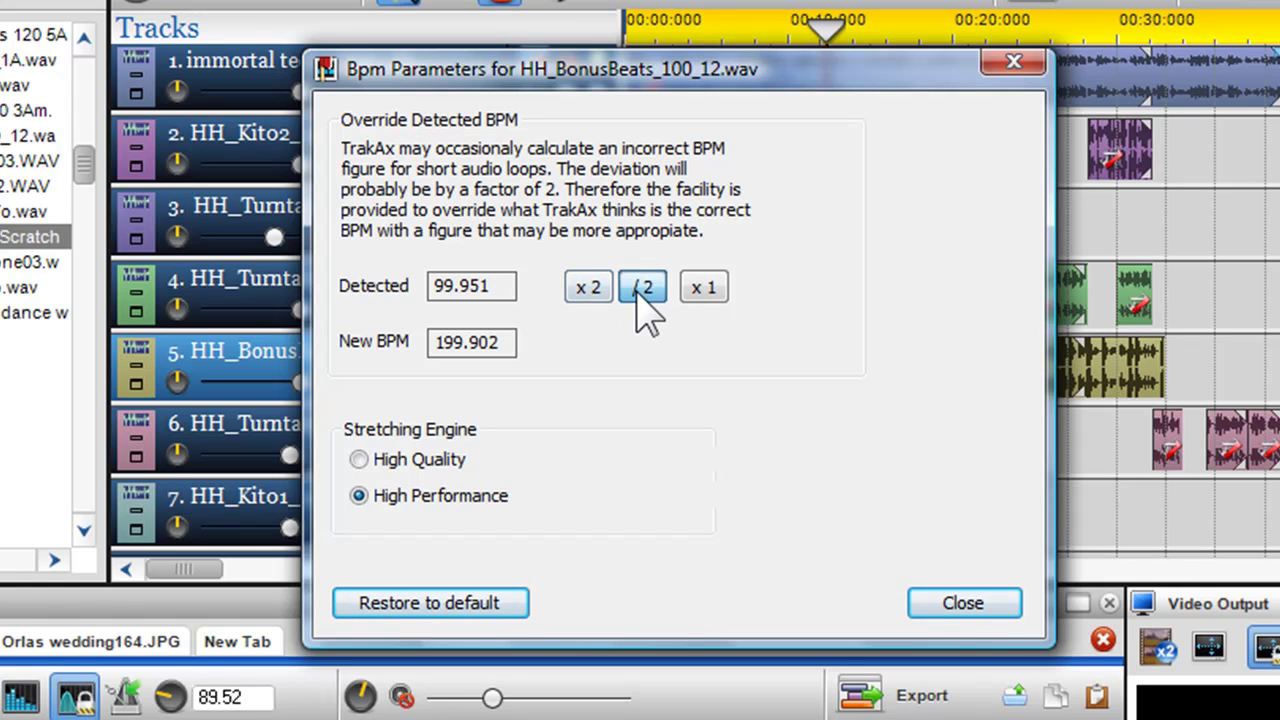
left_click(708, 292)
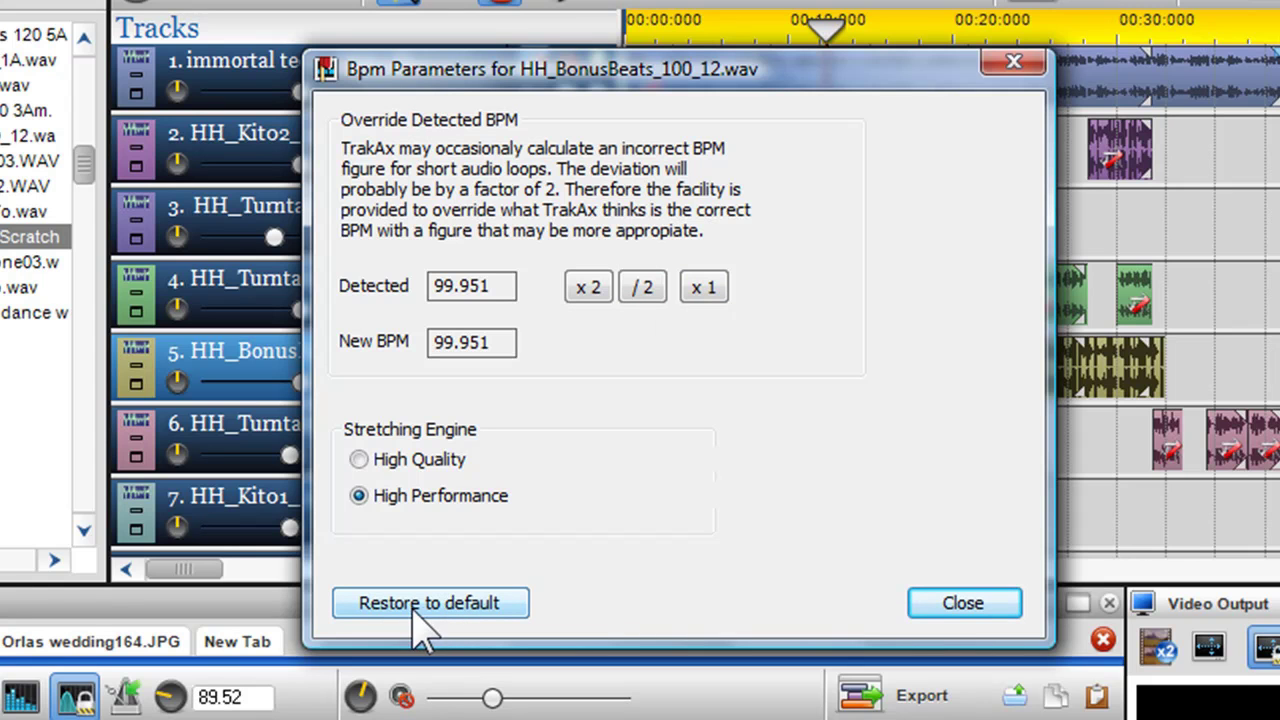
Choose High Quality as HH_BonusBeats_100_12.wav's stretching engine and close Bpm Parameters.
left_click(452, 605)
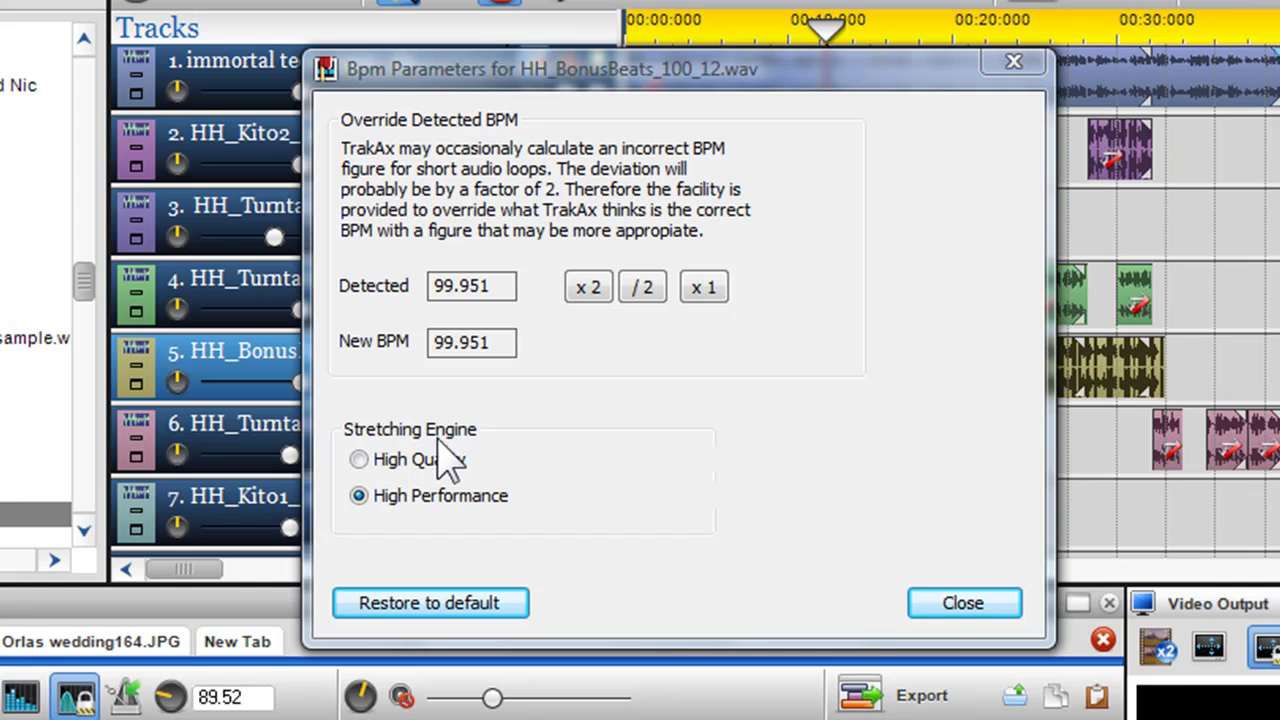
left_click(359, 460)
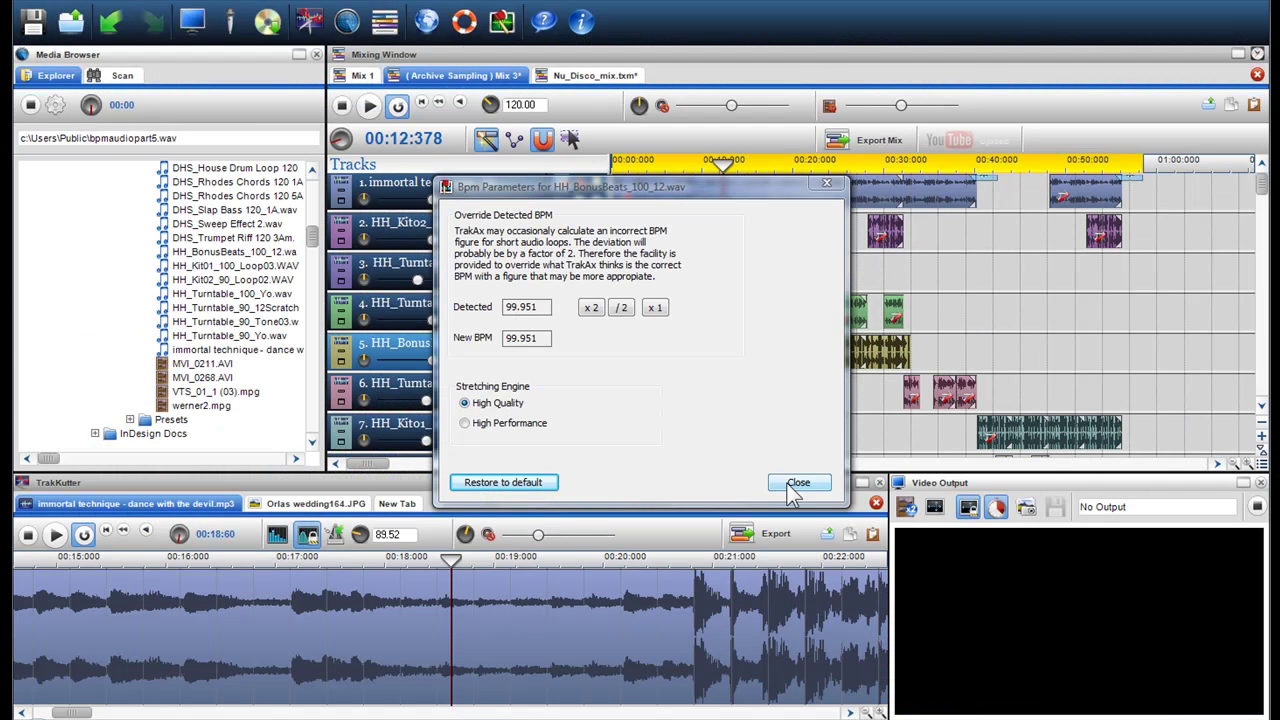
left_click(963, 603)
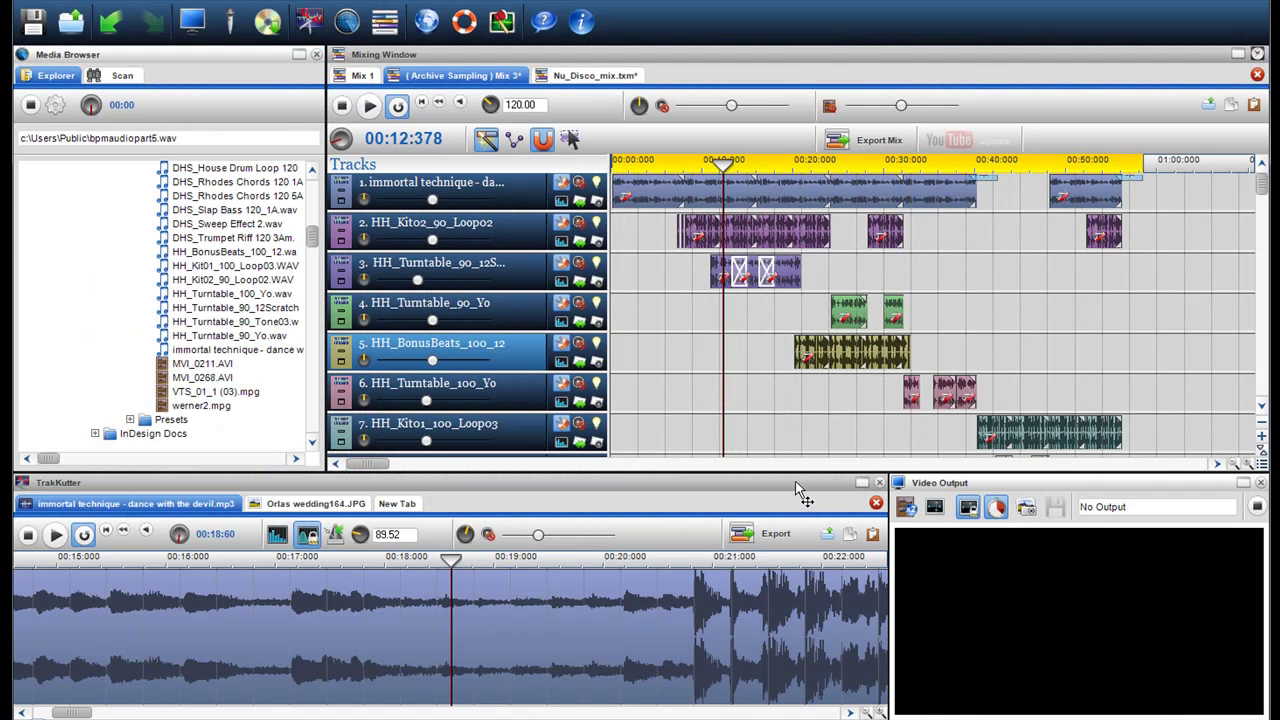
In Nu_Disco_mix.txm, scroll the timeline and confirm track NZ6sLFDUPWg is detected at 123.976 BPM.
left_click(625, 77)
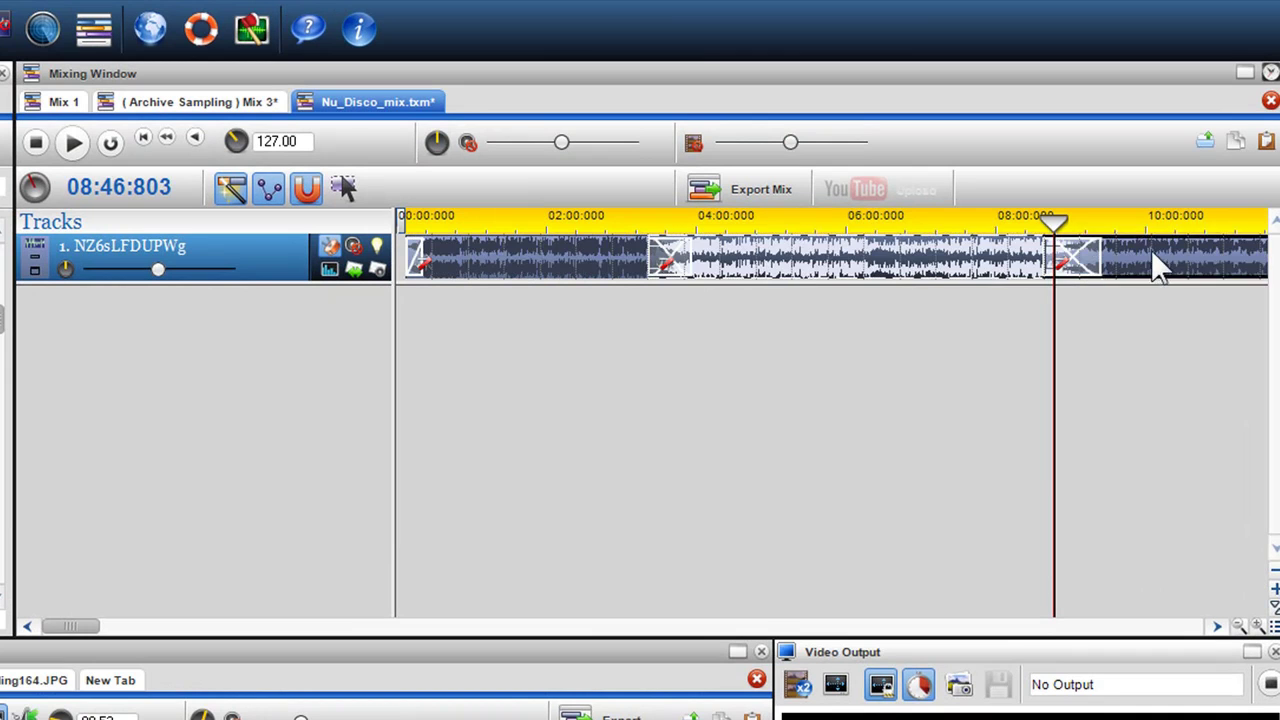
left_click_drag(85, 627, 700, 628)
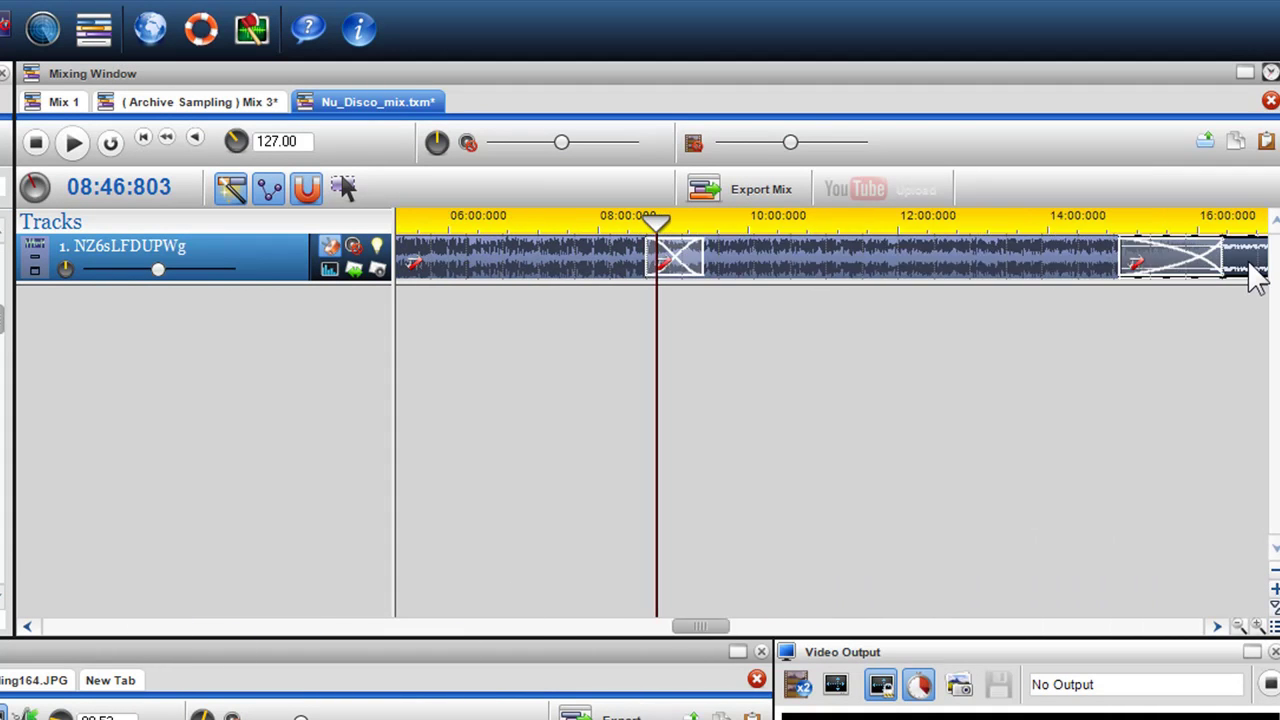
left_click_drag(681, 626, 76, 626)
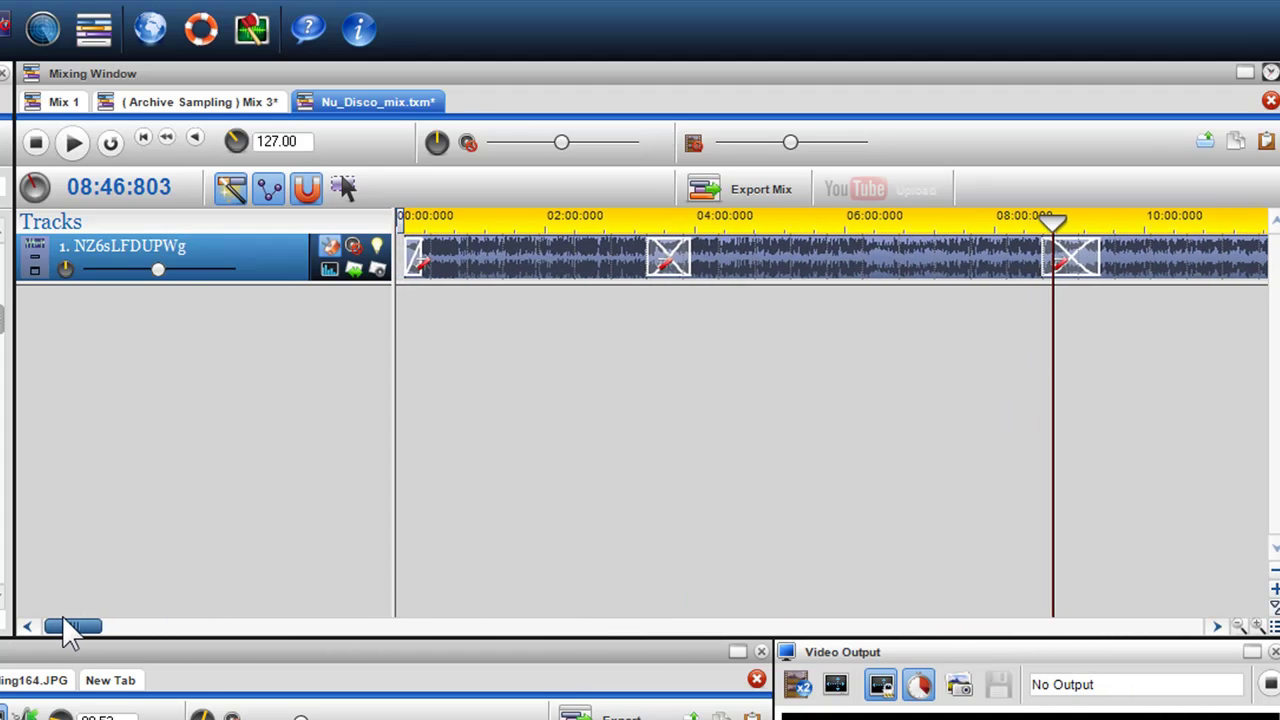
left_click(331, 266)
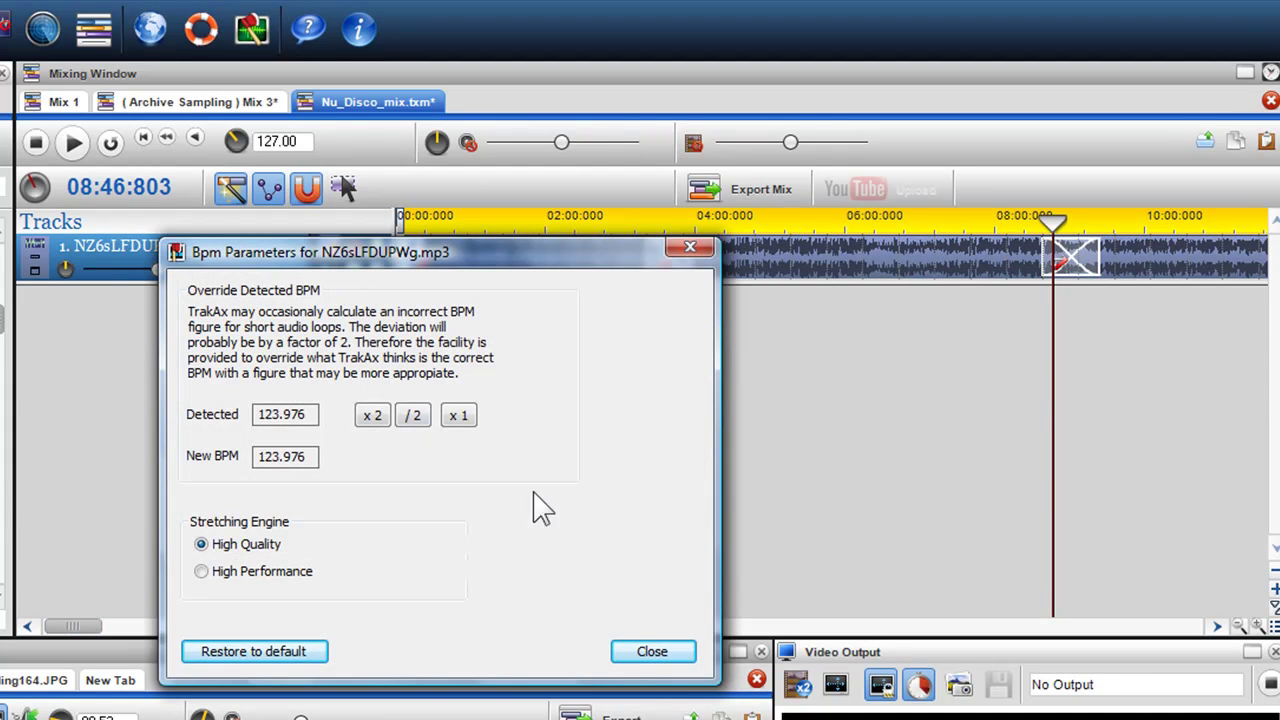
left_click(650, 660)
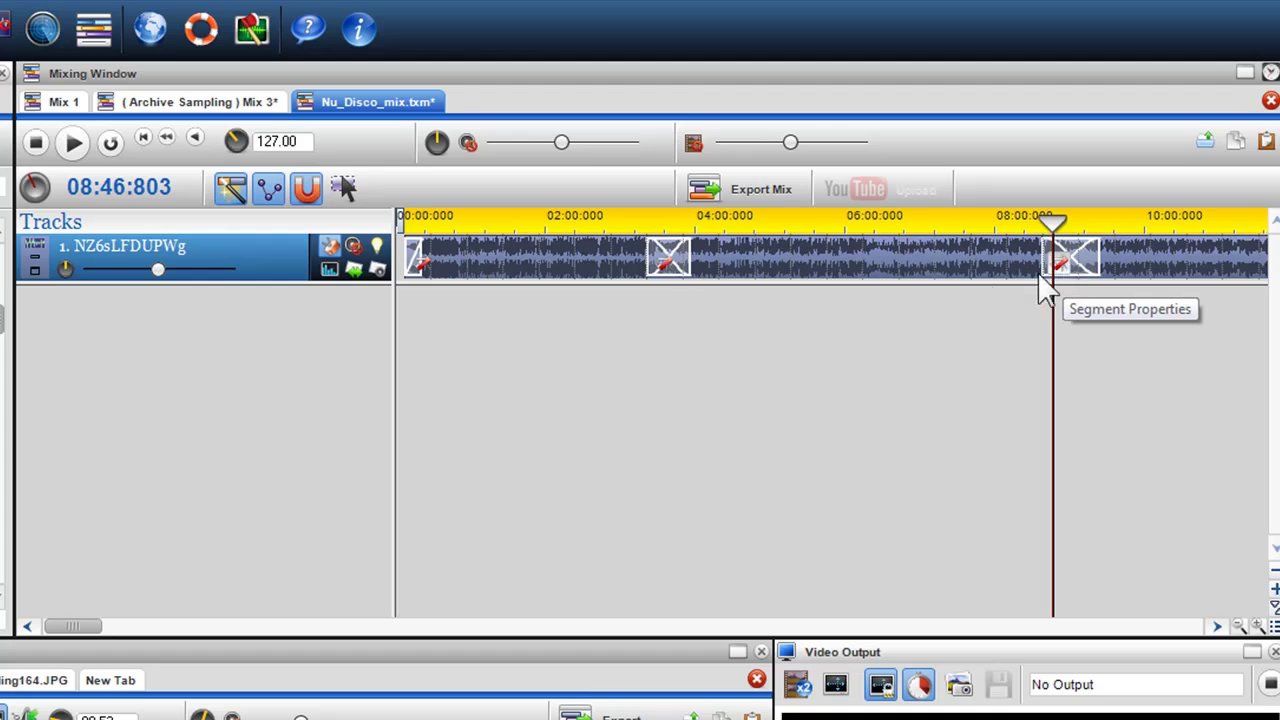
left_click(668, 262)
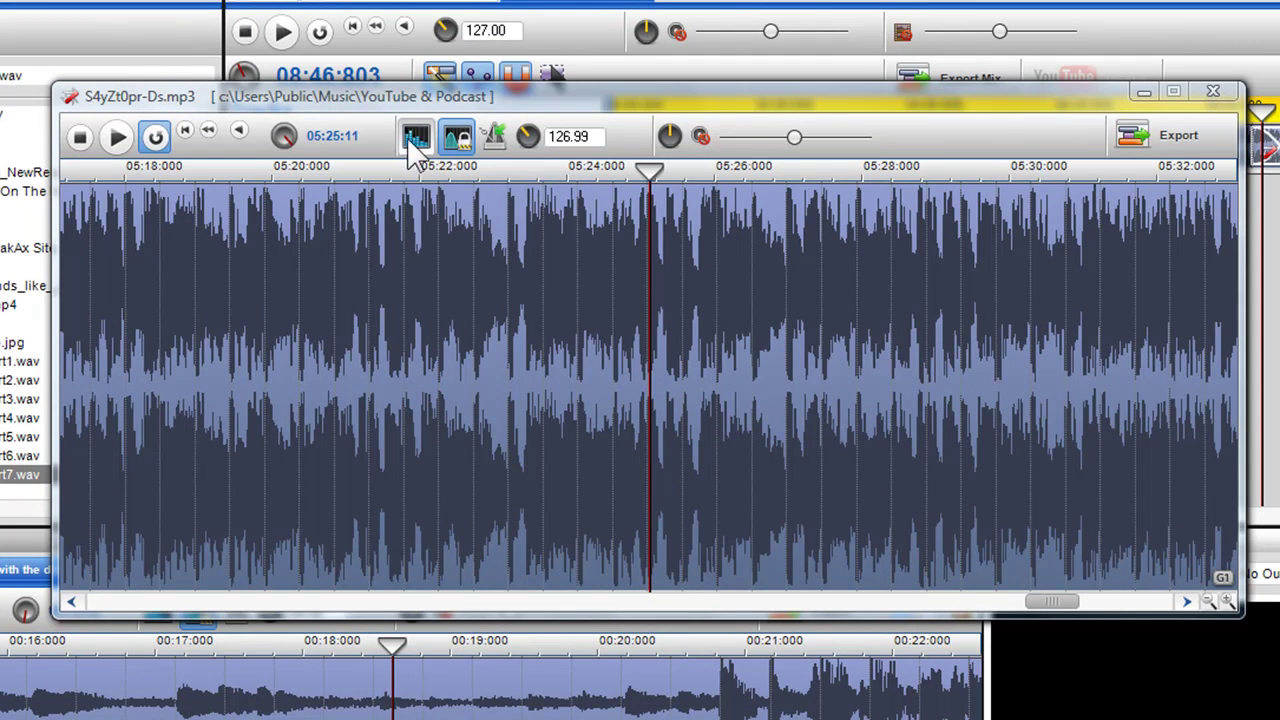
left_click(418, 140)
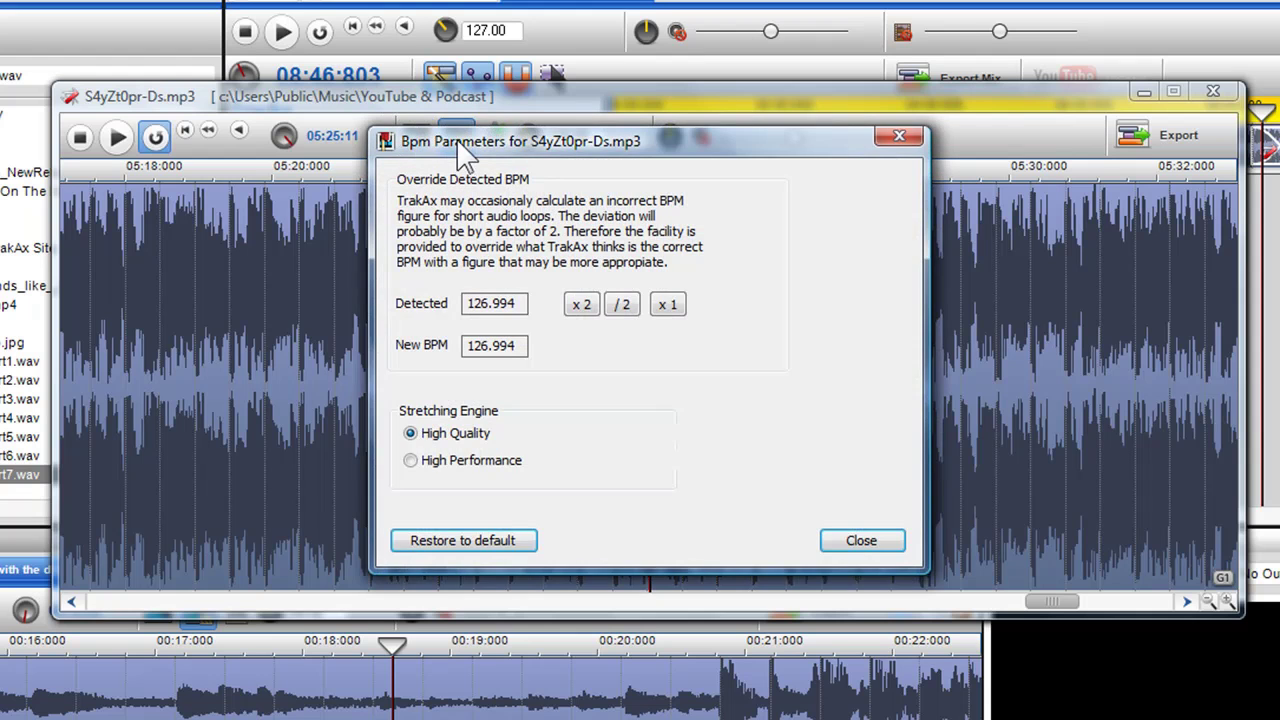
left_click(860, 545)
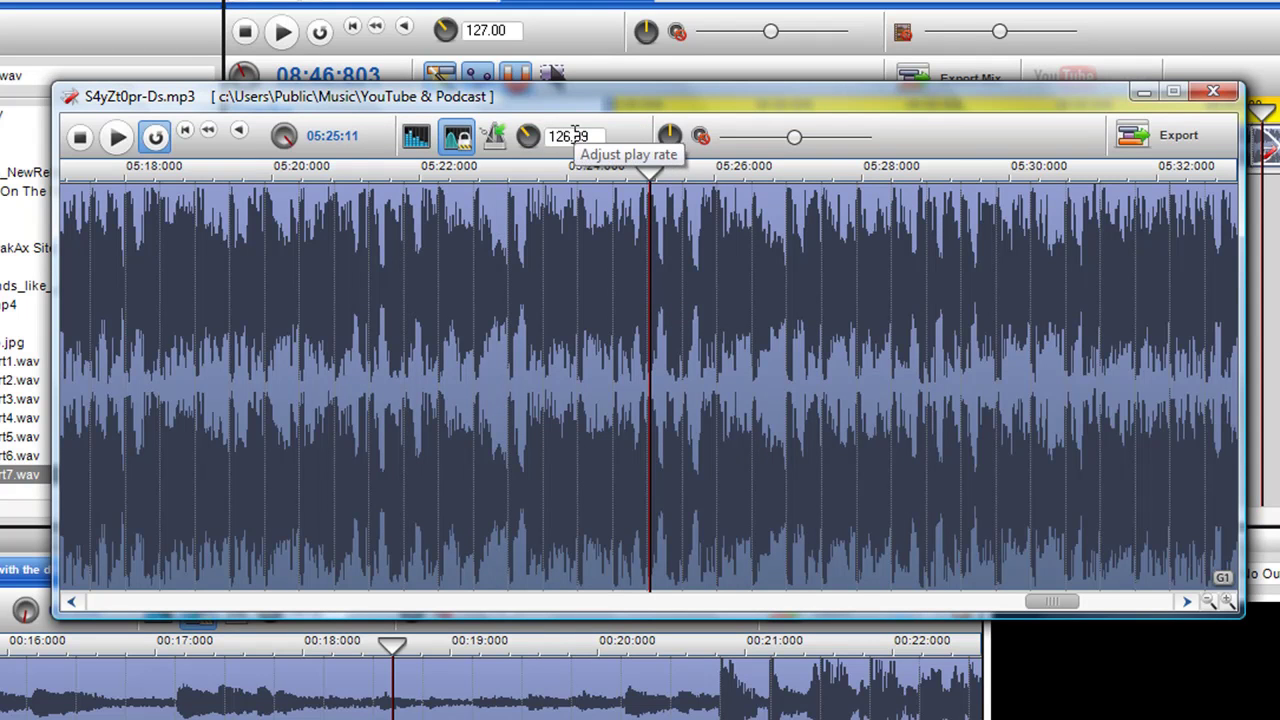
scroll(563, 136, "up", 1)
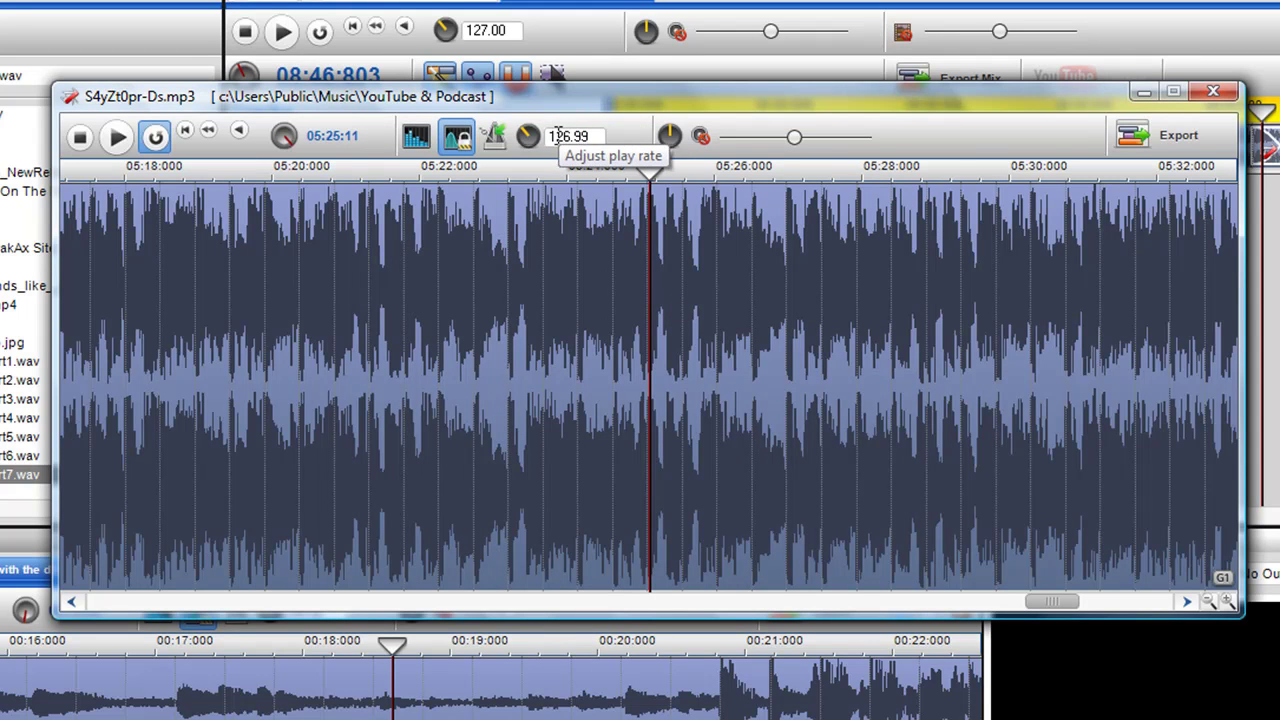
left_click(1213, 92)
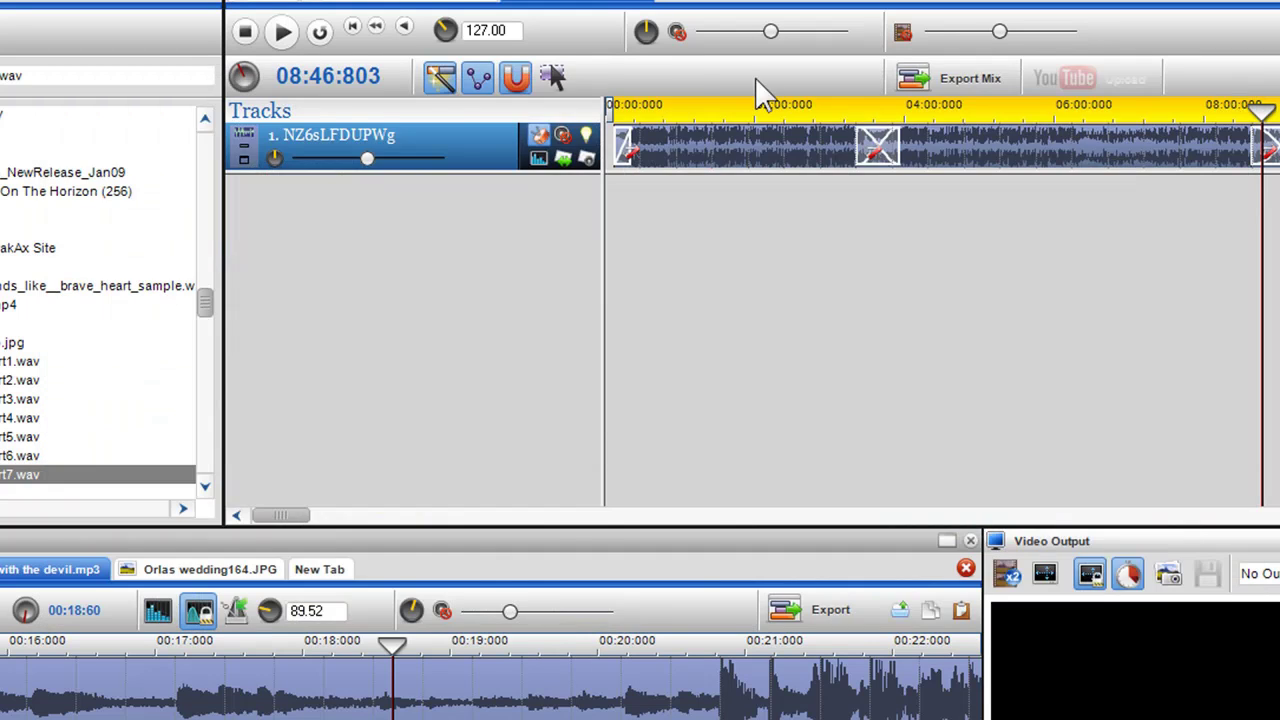
Back in Archive Sampling Mix 3, confirm track 2's HH_Kit02_90_Loop02 reads 89.960 BPM.
left_click(436, 6)
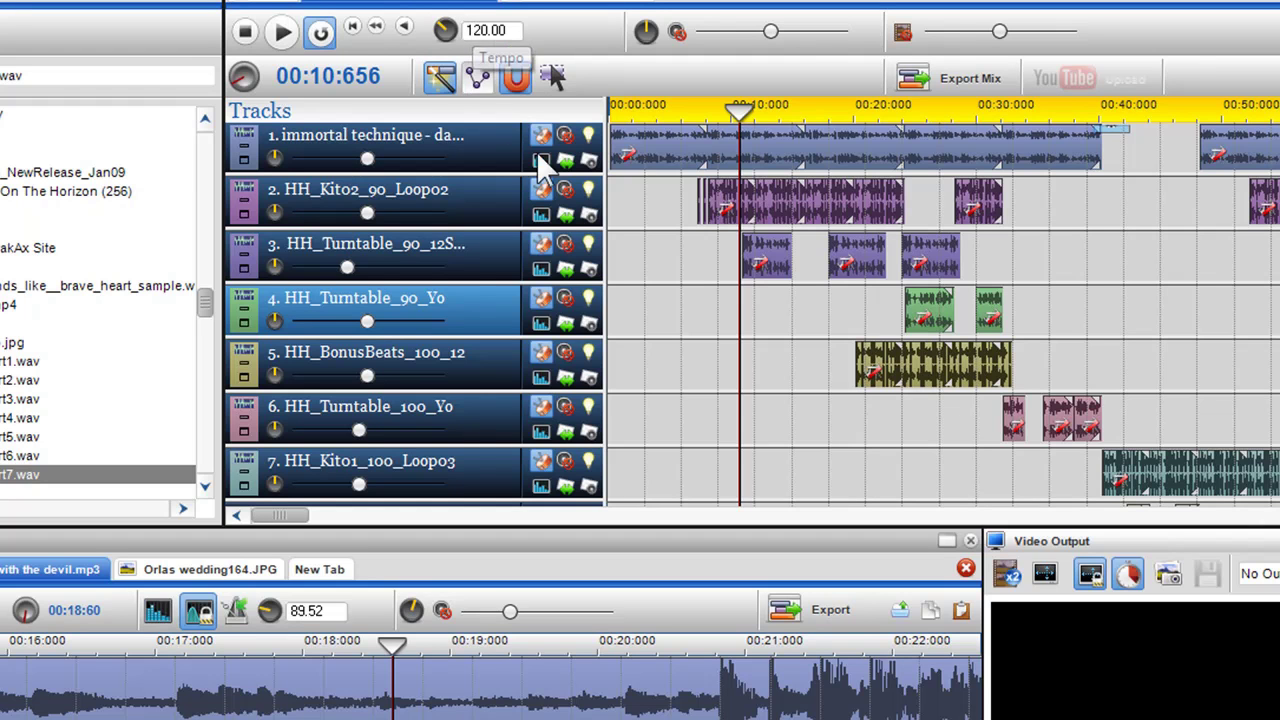
left_click(541, 213)
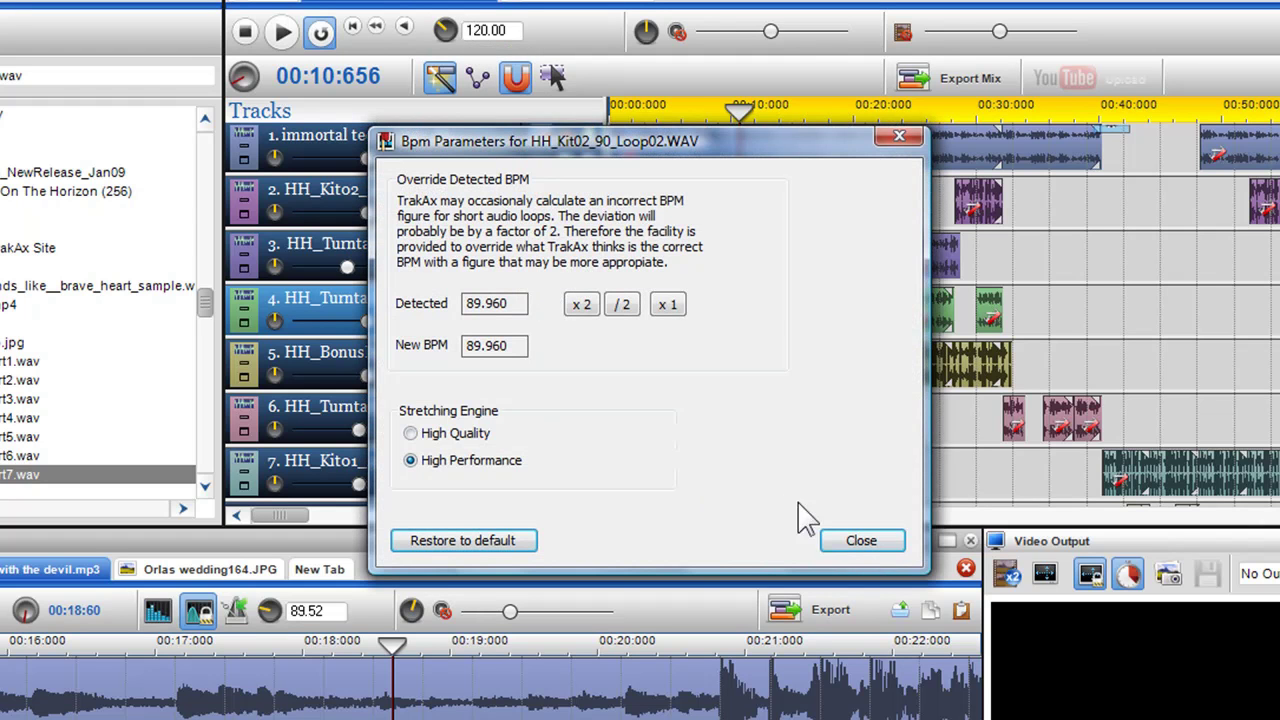
left_click(858, 540)
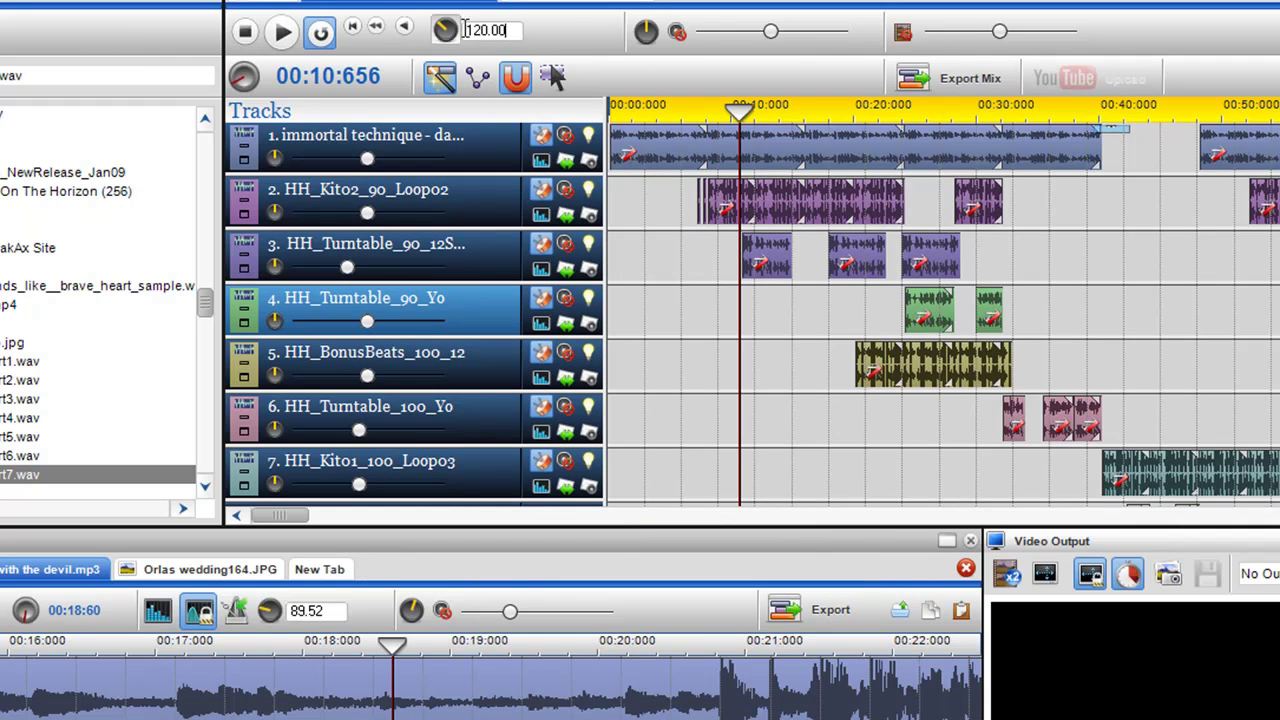
Replace the 120.00 mix tempo with 90 and play the seven-track Mix 3 project.
left_click_drag(470, 27, 537, 40)
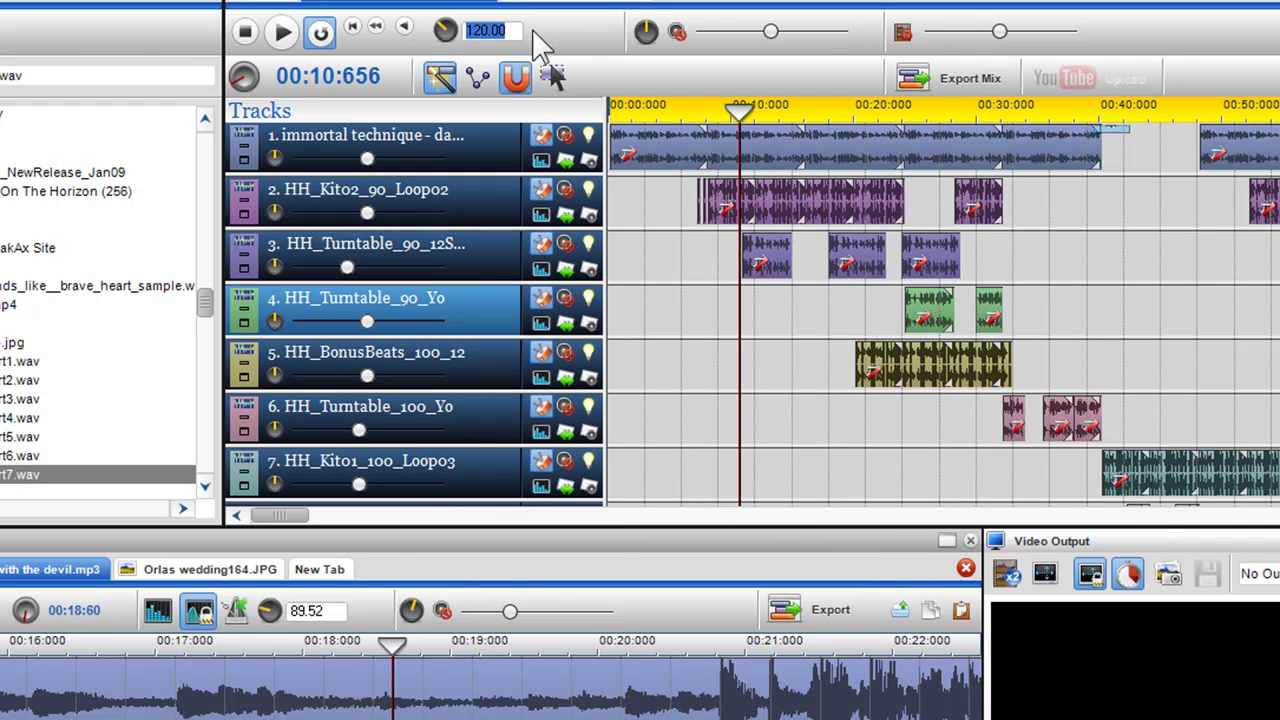
type("90")
left_click(672, 218)
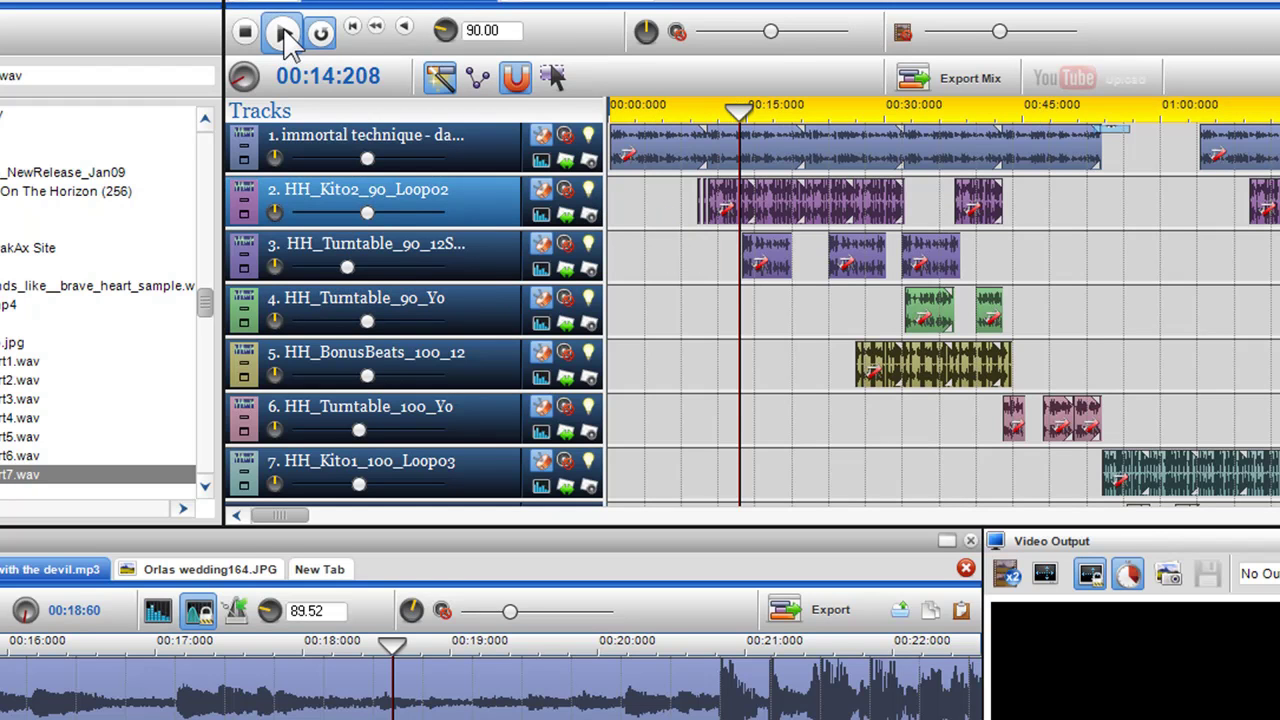
left_click(286, 36)
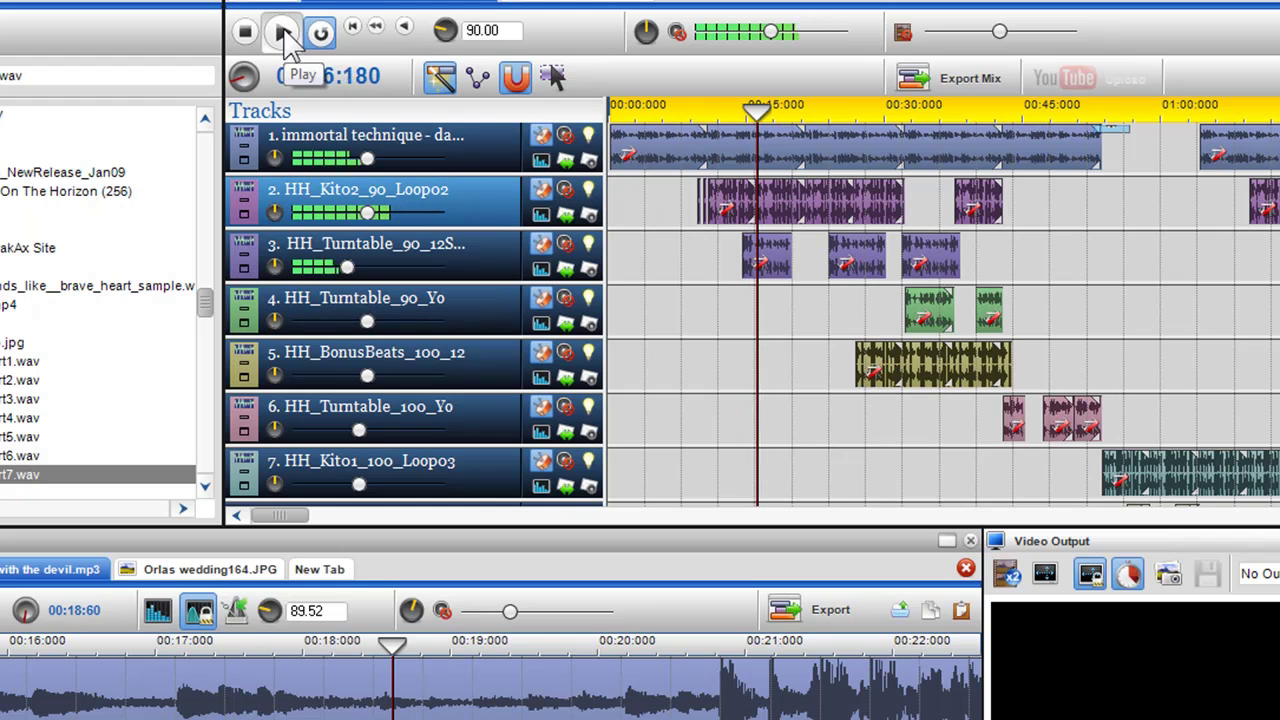